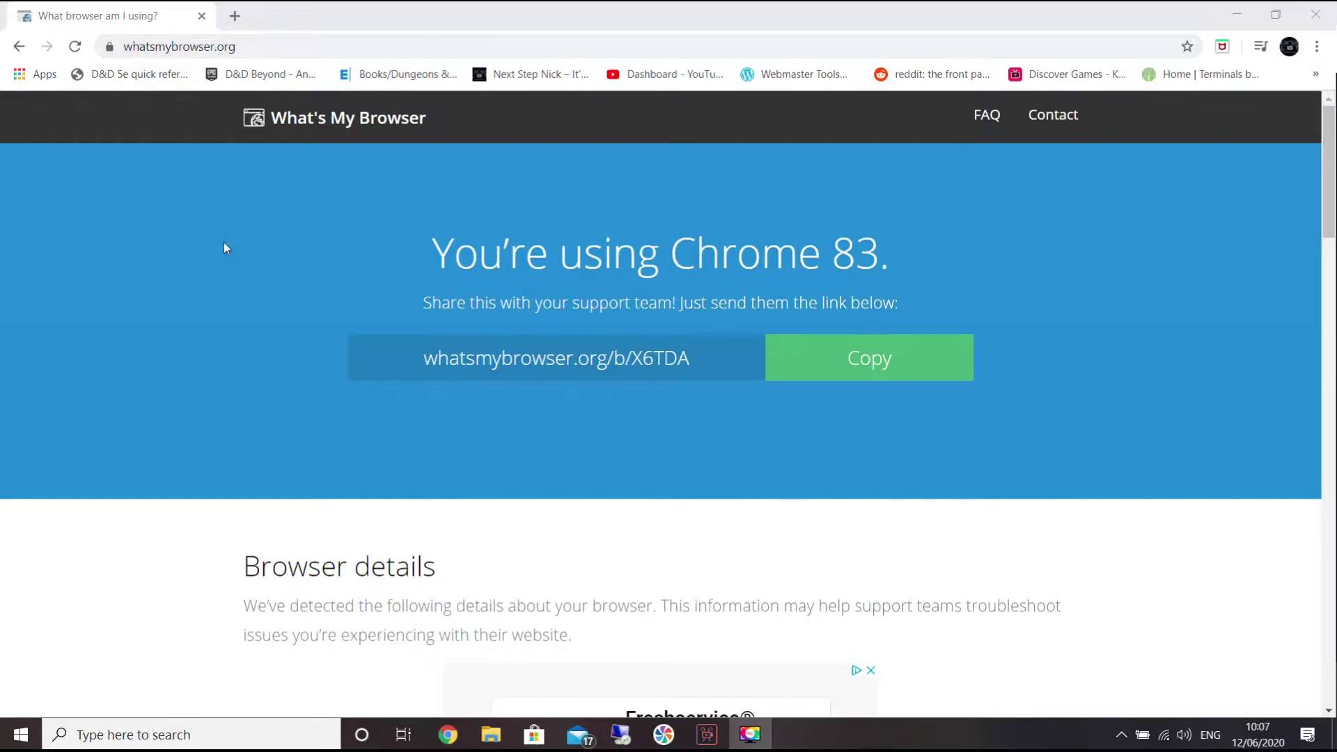
pyautogui.scroll(-2, 172, 426)
pyautogui.scroll(-3, 172, 428)
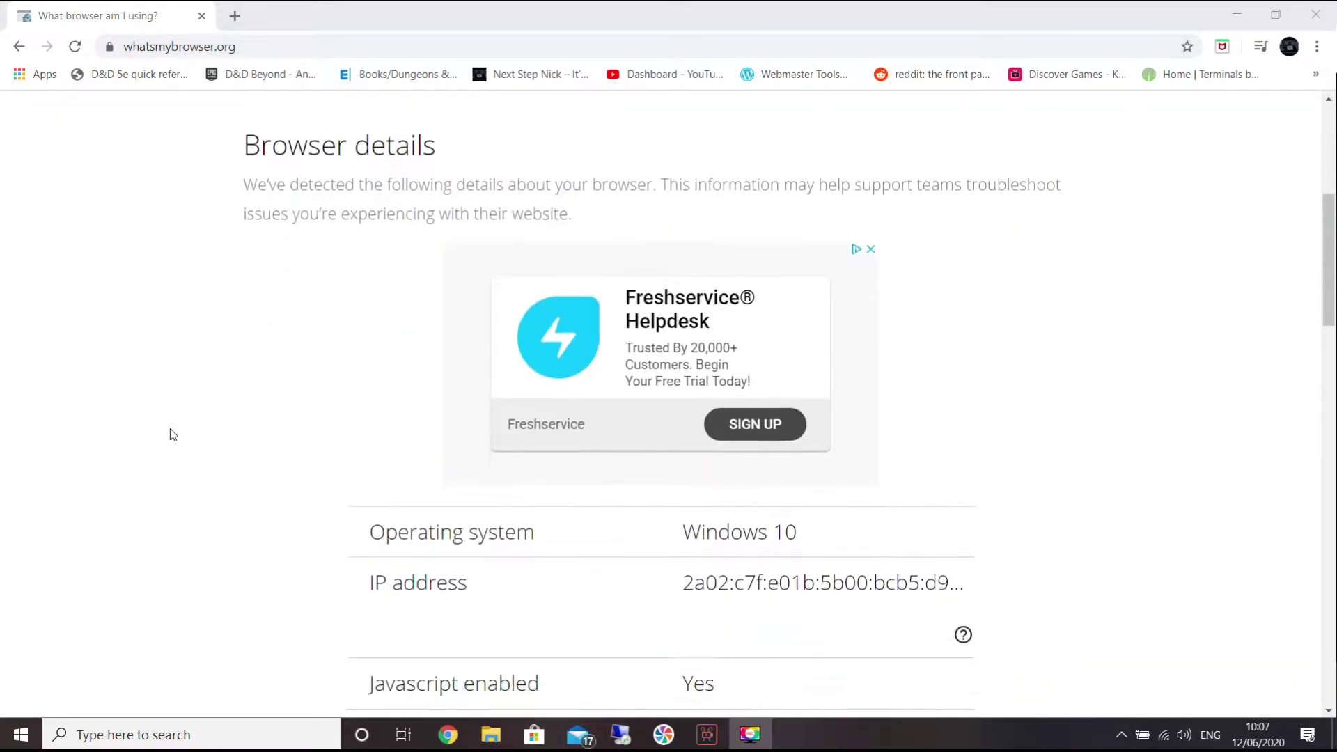
pyautogui.scroll(-3, 171, 431)
pyautogui.scroll(-2, 170, 429)
pyautogui.scroll(-2, 171, 430)
pyautogui.scroll(-2, 171, 430)
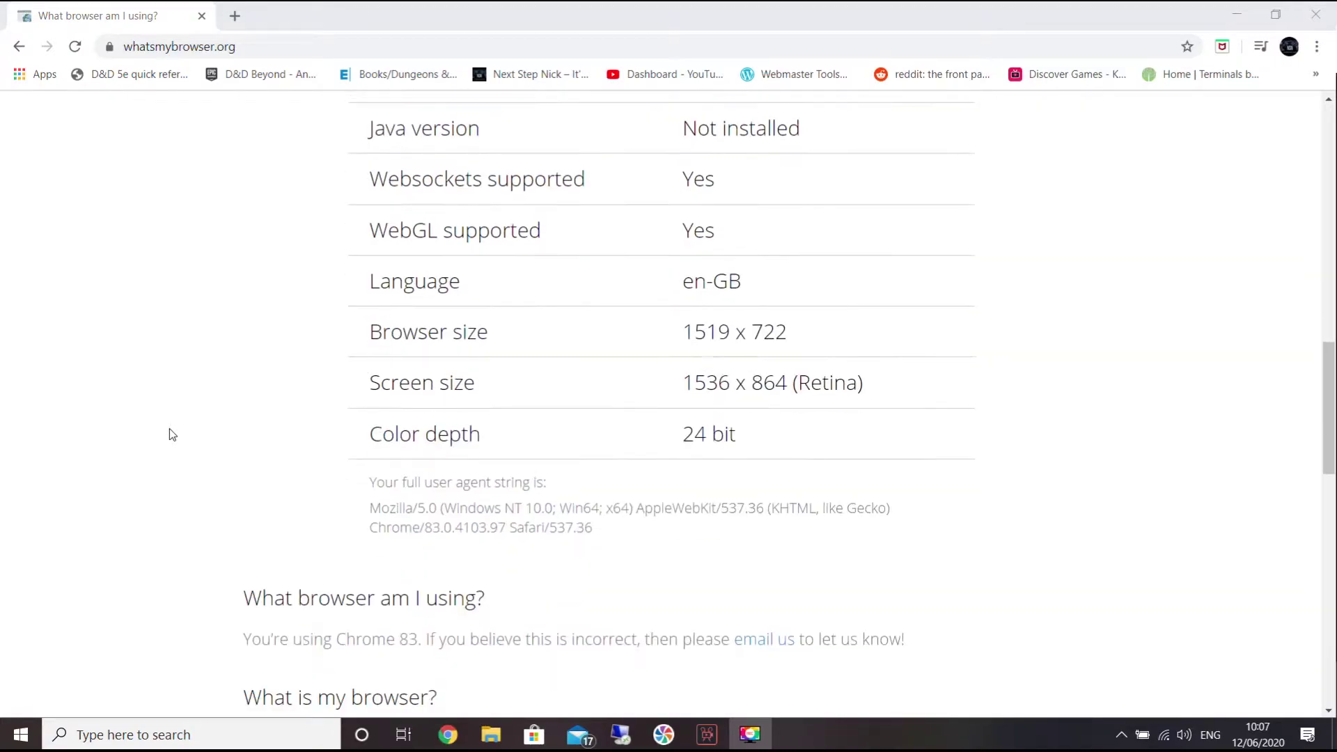
pyautogui.scroll(-2, 170, 429)
pyautogui.scroll(-2, 169, 429)
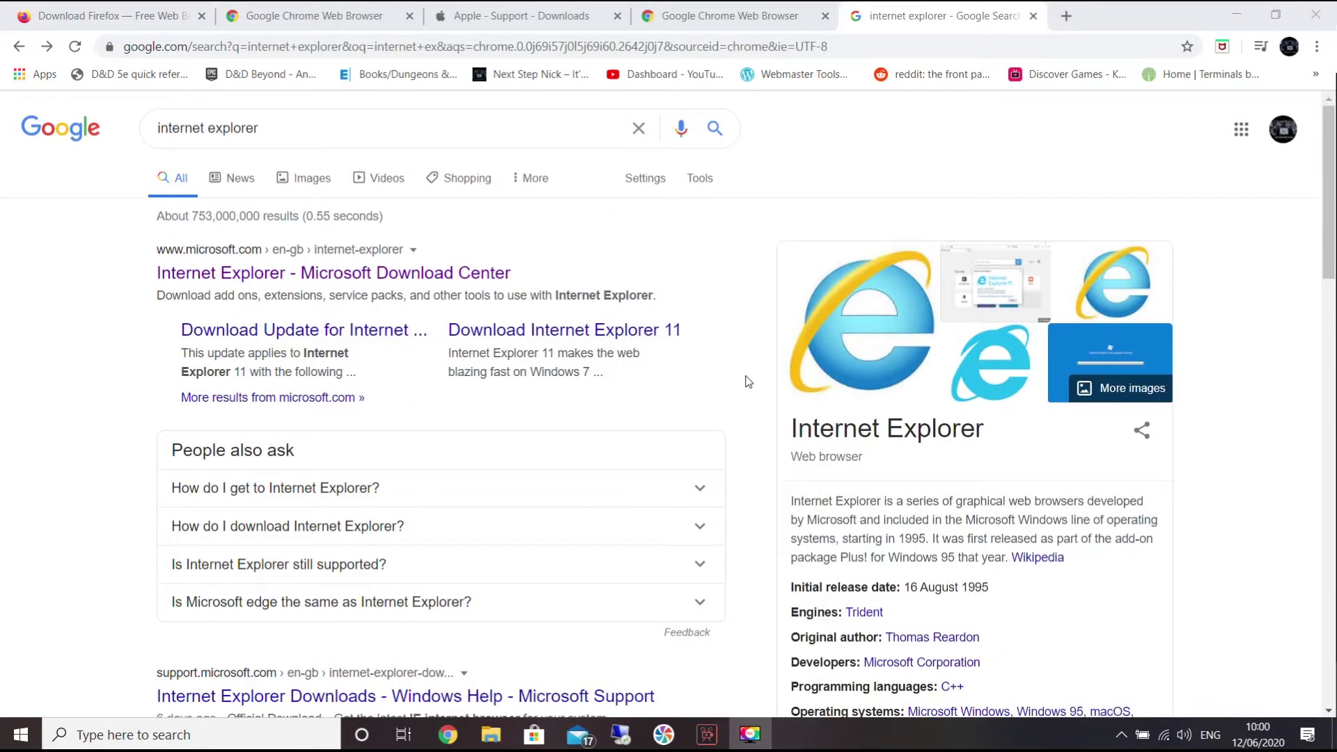
# Step: Select the existing Google search terms so they can be replaced with 'google chrome'
pyautogui.tripleClick(137, 128)
pyautogui.write('google')
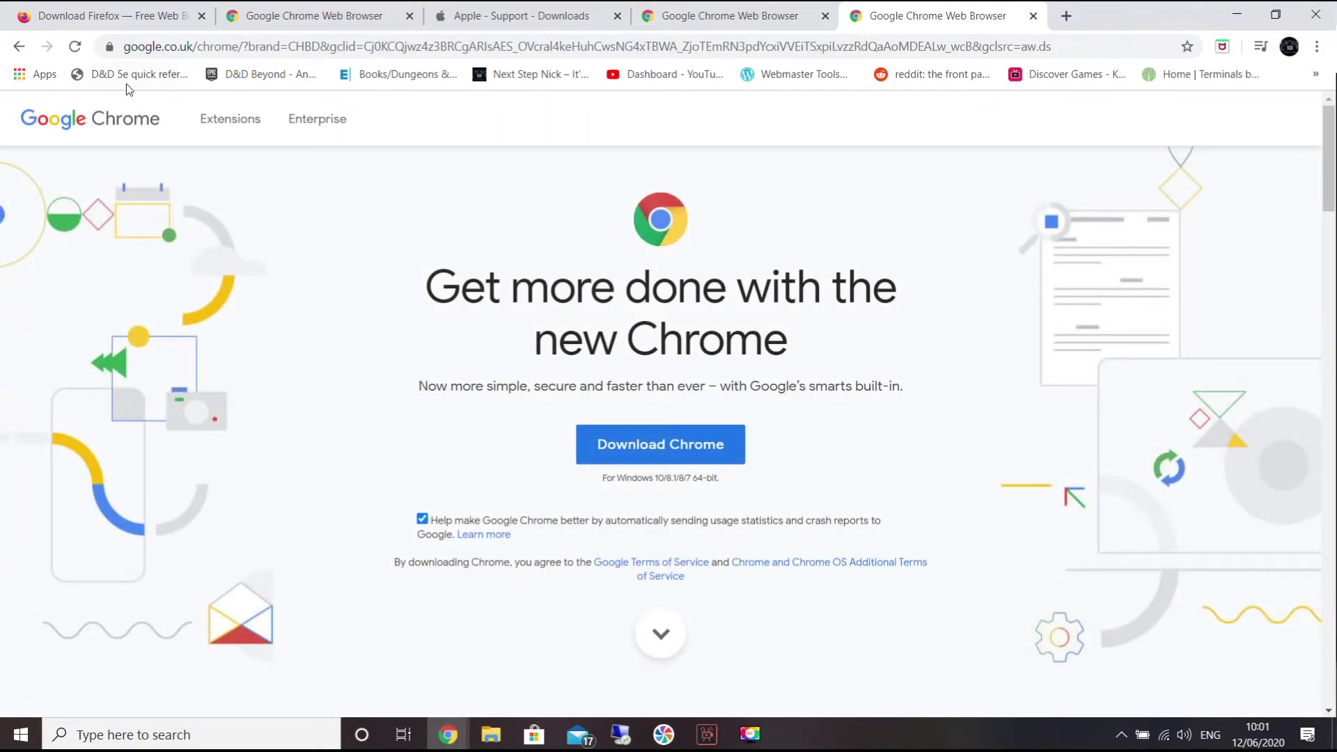
# Step: Confirm the Chrome download page's connection is secure, then visit the Safari and Firefox download tabs
pyautogui.click(111, 47)
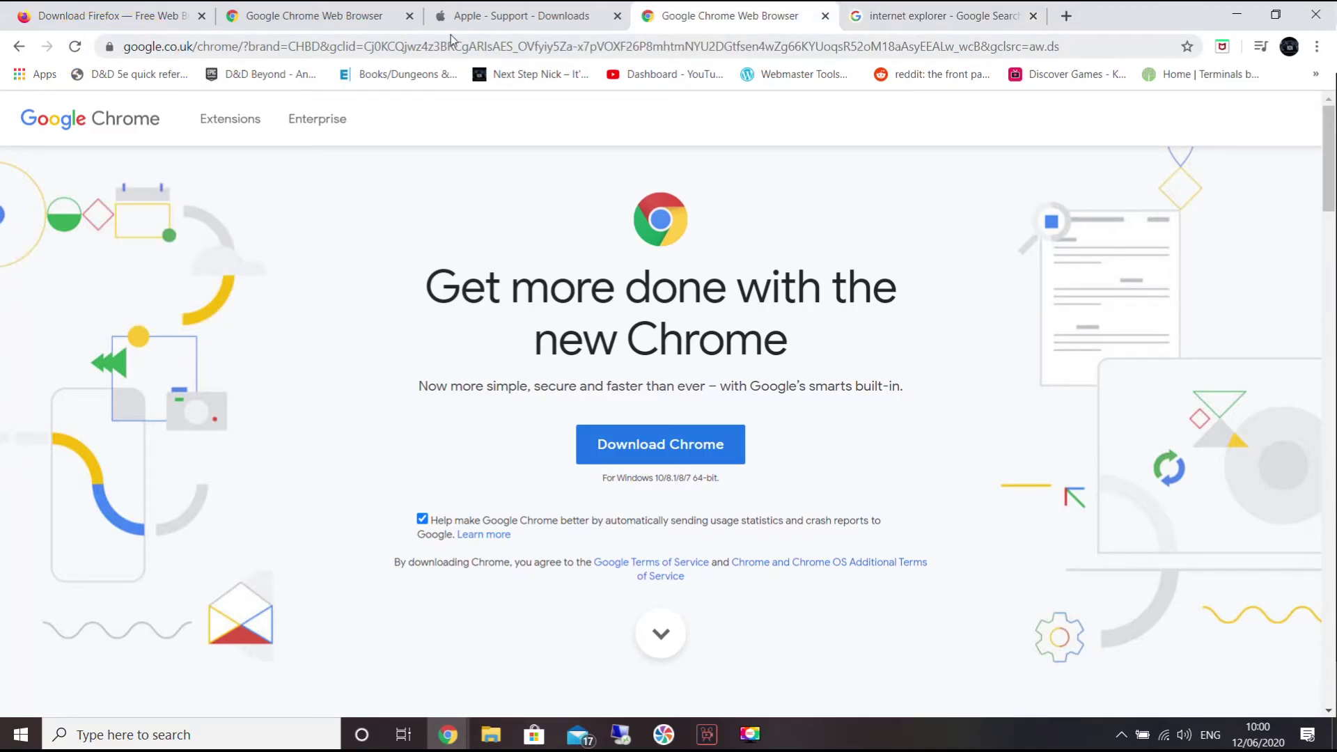
pyautogui.click(471, 24)
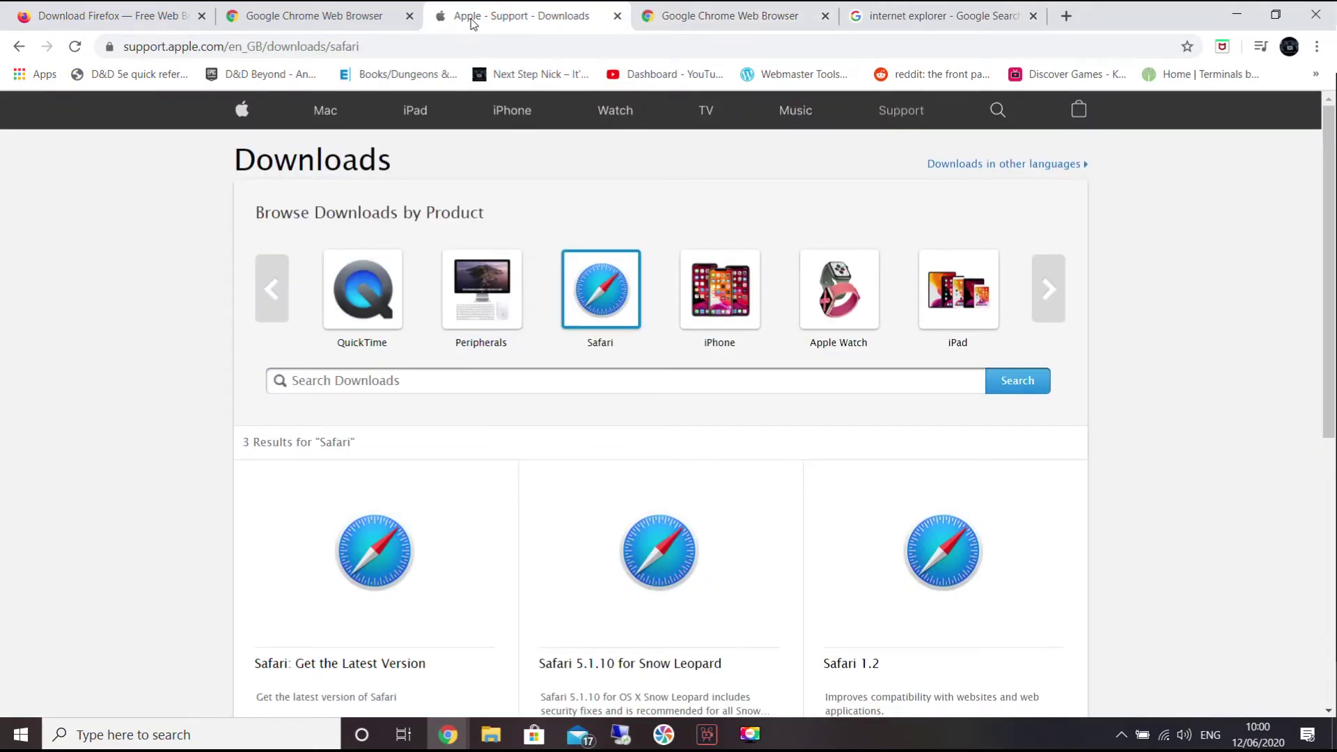
pyautogui.click(86, 23)
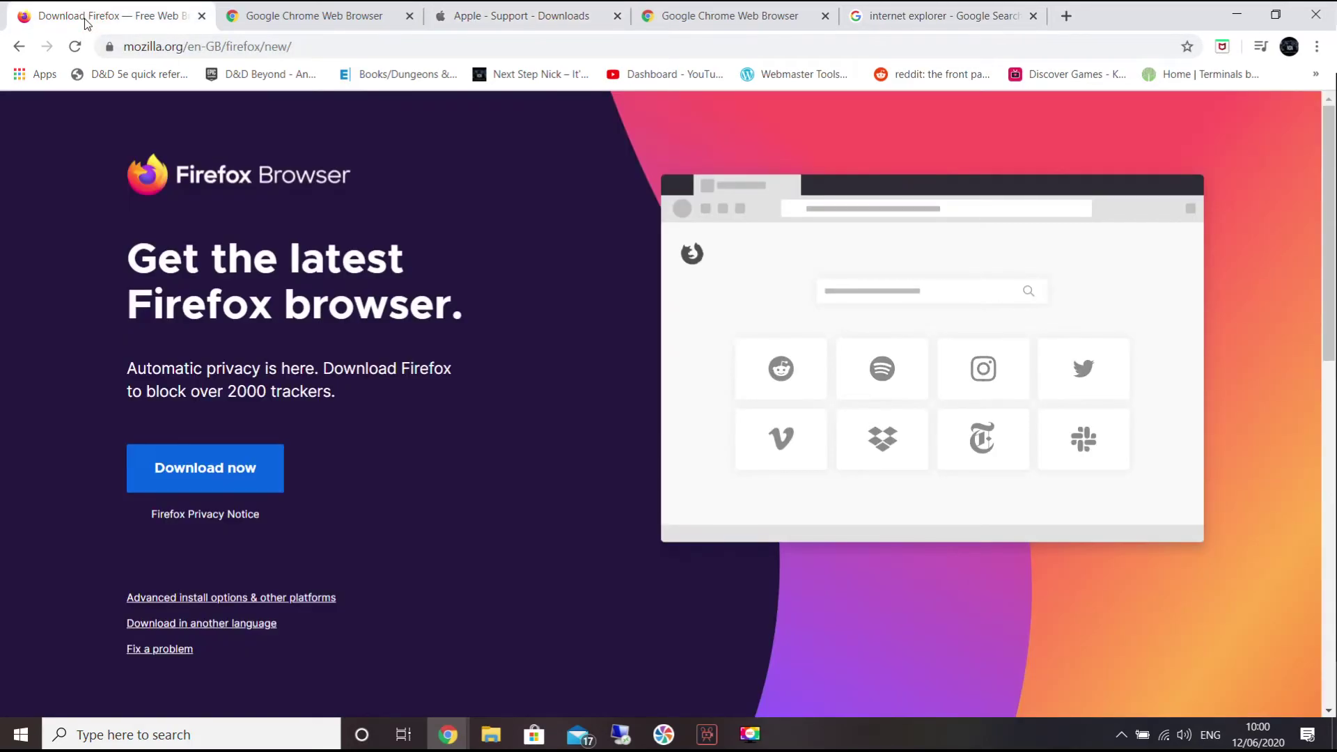